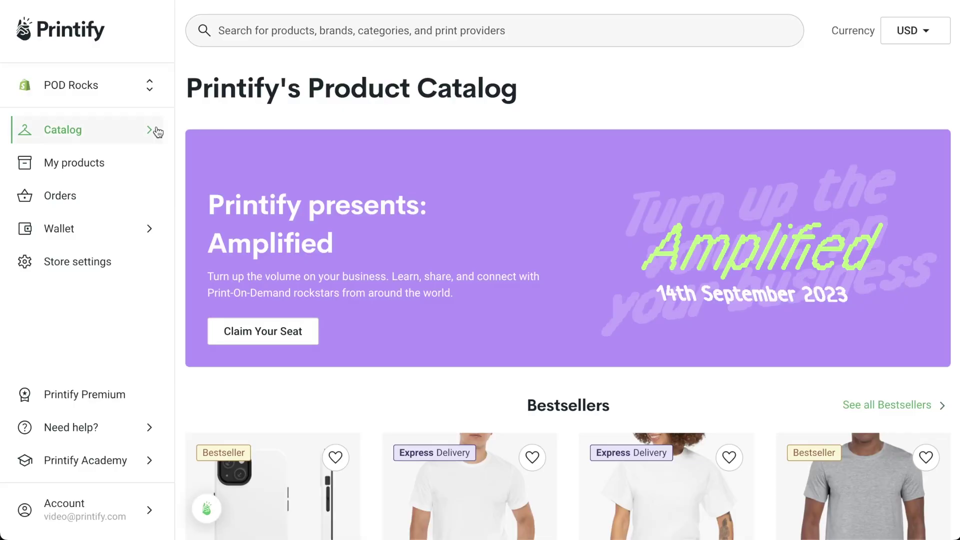
Step: Under Men's Clothing > T-shirts, start a Duplium Unisex Jersey Short Sleeve Tee design with the AI image generator
{"action": "left_click", "coordinate": [219, 224]}
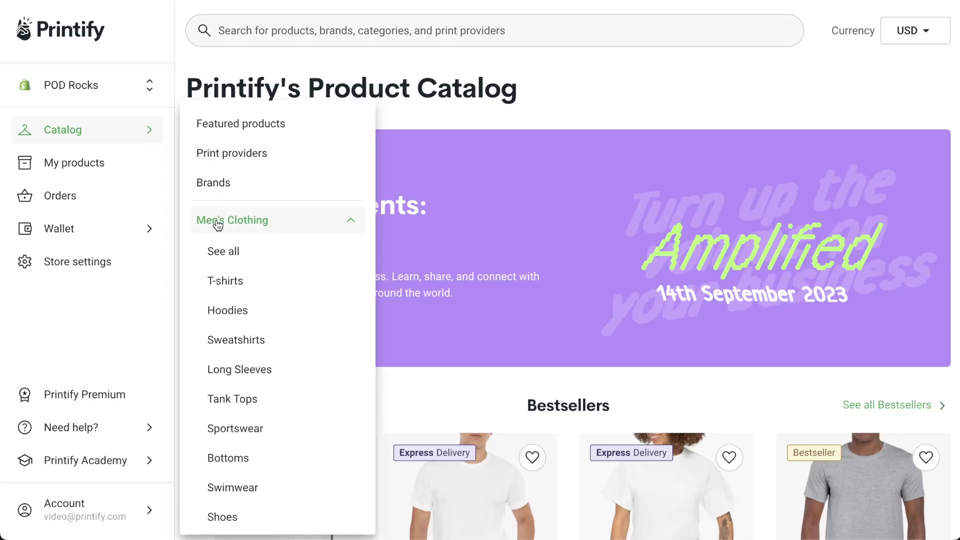
{"action": "left_click", "coordinate": [221, 278]}
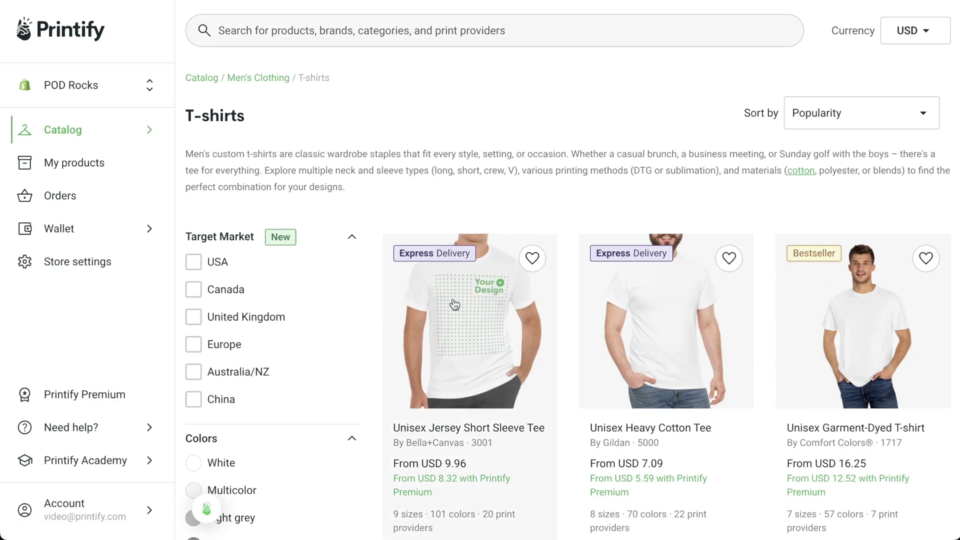
{"action": "left_click", "coordinate": [452, 299]}
{"action": "scroll", "coordinate": [452, 298], "scroll_direction": "down", "scroll_amount": 4}
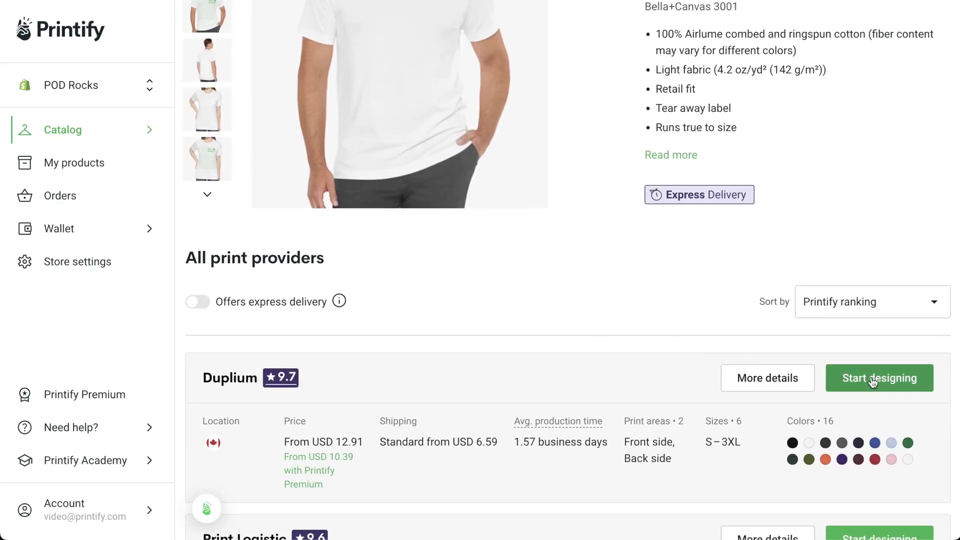
{"action": "left_click", "coordinate": [854, 379]}
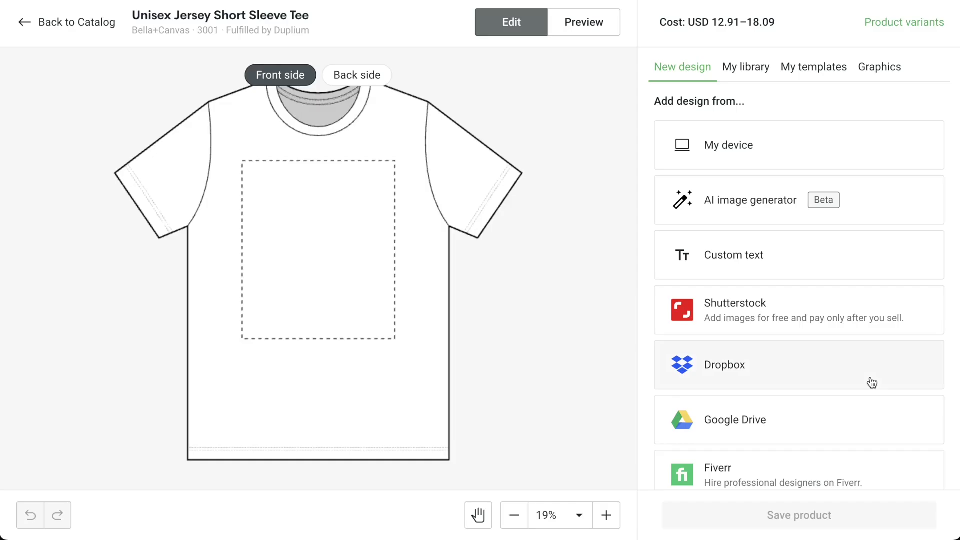
{"action": "left_click", "coordinate": [709, 206]}
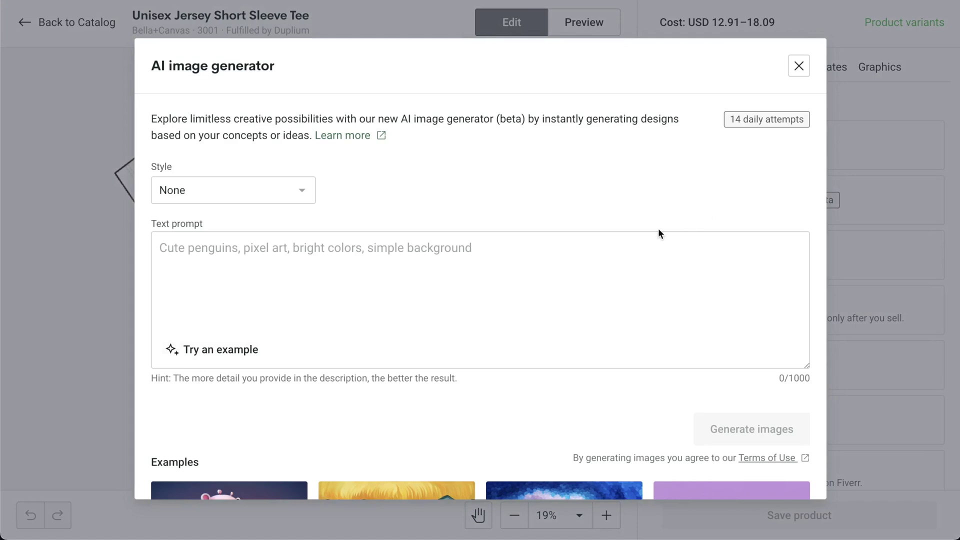
{"action": "left_click", "coordinate": [407, 249]}
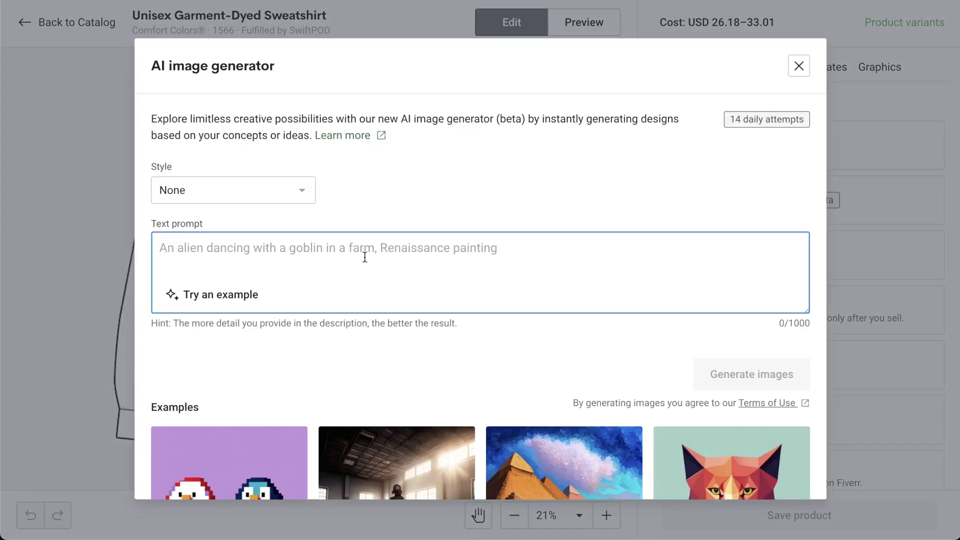
Step: Generate images from the prompt 'volleyball player on a purple and gold background, enclosed in a circle'
{"action": "type", "text": "volleyball player"}
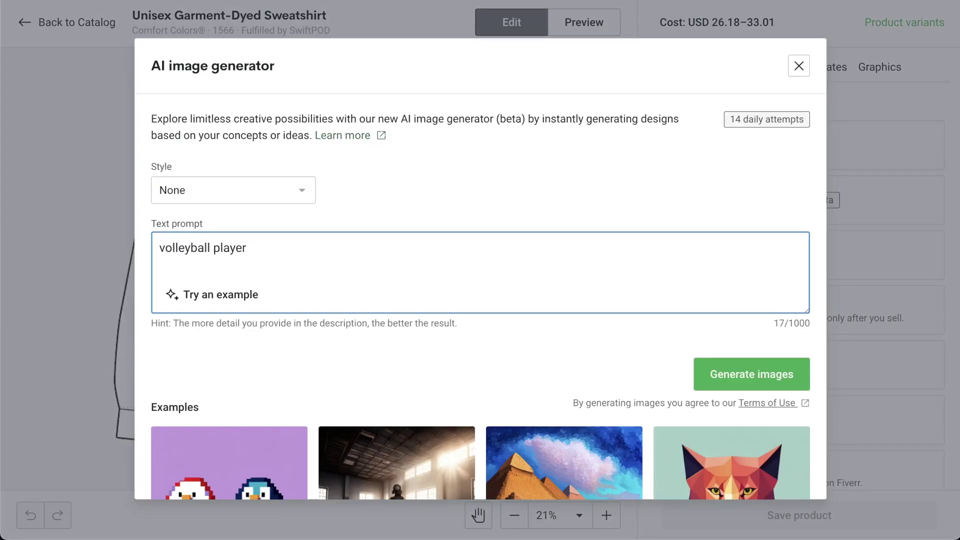
{"action": "type", "text": " on a purple and gold background"}
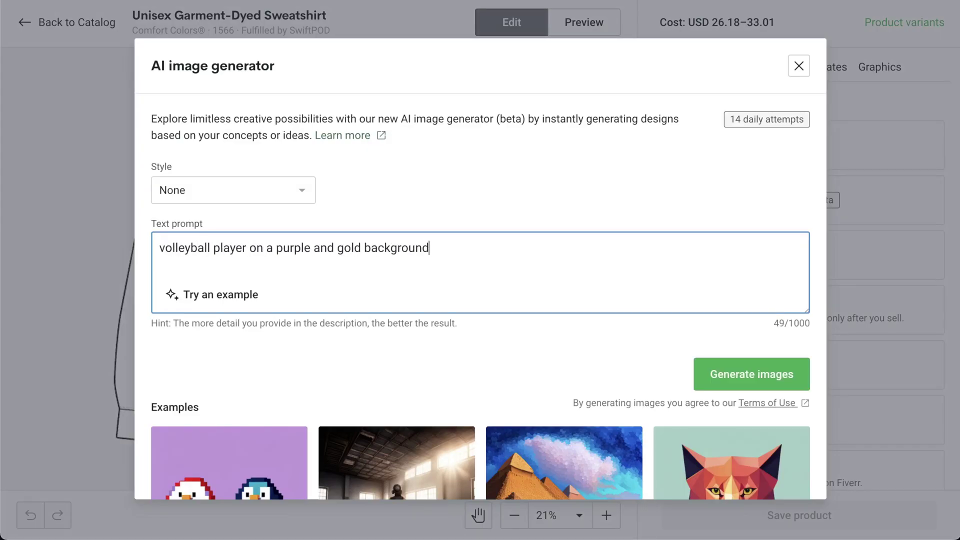
{"action": "type", "text": ", enclosed in a circle, vector"}
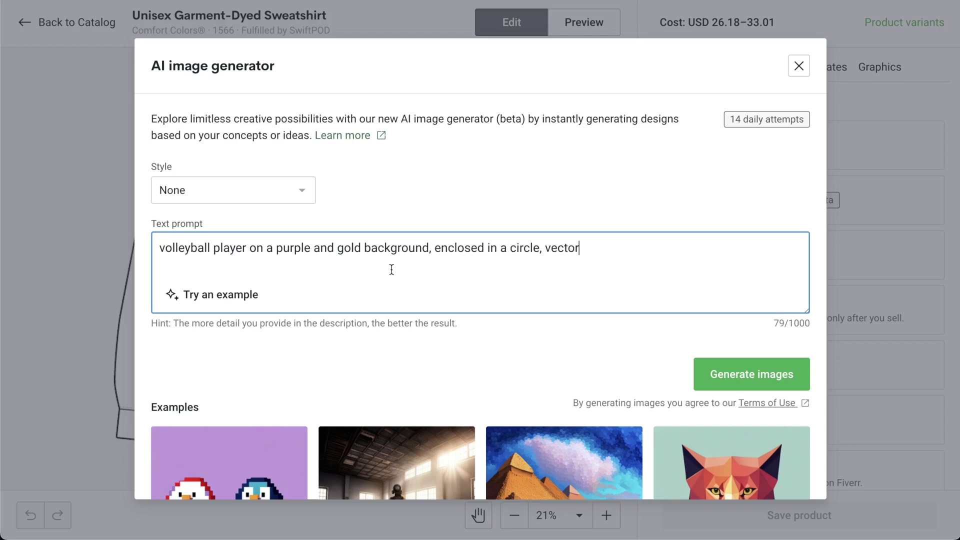
{"action": "left_click", "coordinate": [744, 386]}
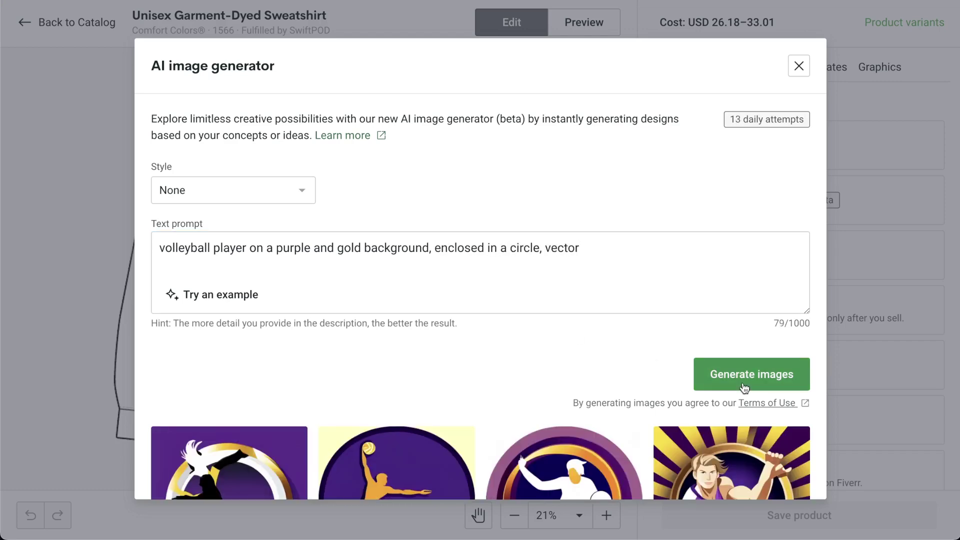
{"action": "scroll", "coordinate": [745, 387], "scroll_direction": "down", "scroll_amount": 5}
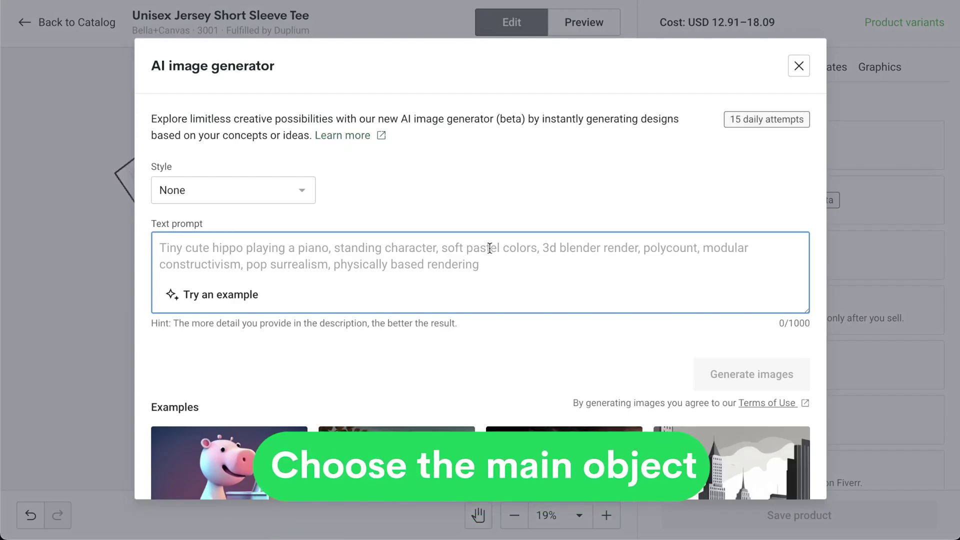
Step: Enter the prompt 'Frog wearing a taco hat, enclosed in a triangle in space, vintage'
{"action": "type", "text": "Frog"}
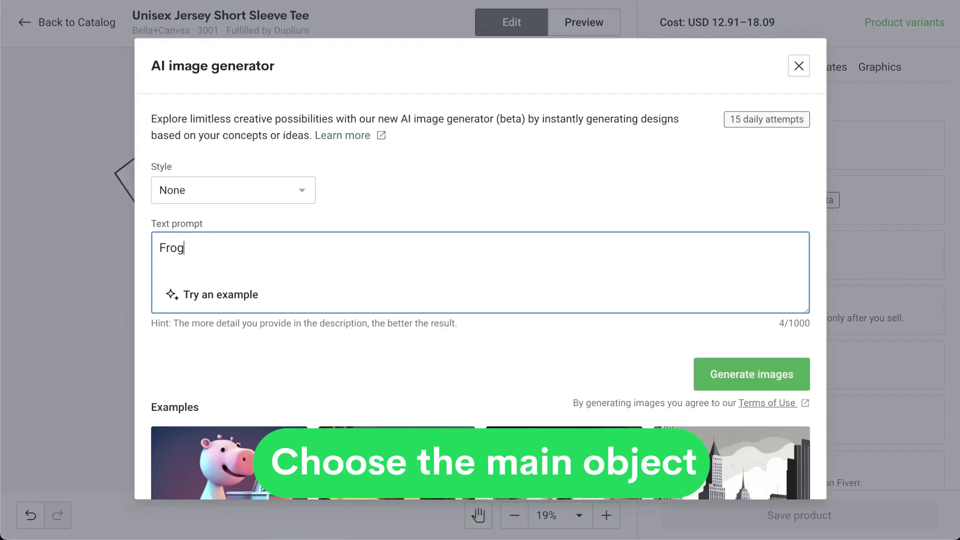
{"action": "type", "text": " wearing a "}
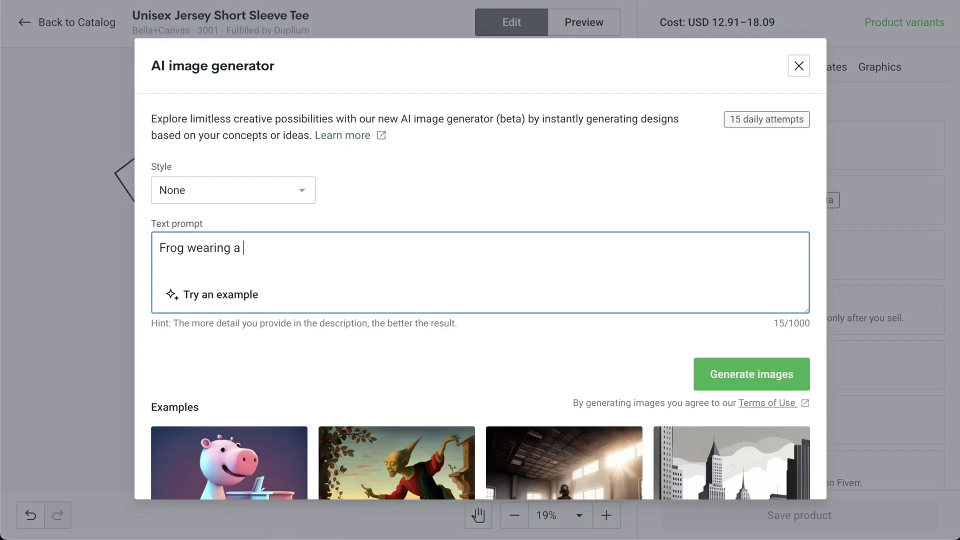
{"action": "type", "text": "taco hat"}
{"action": "type", "text": "enclo"}
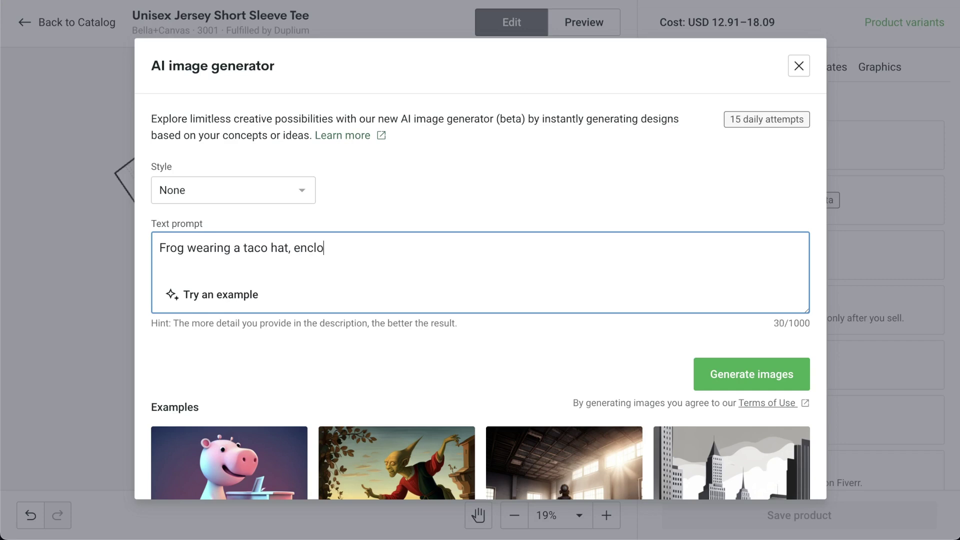
{"action": "type", "text": "sed in a triangle in space"}
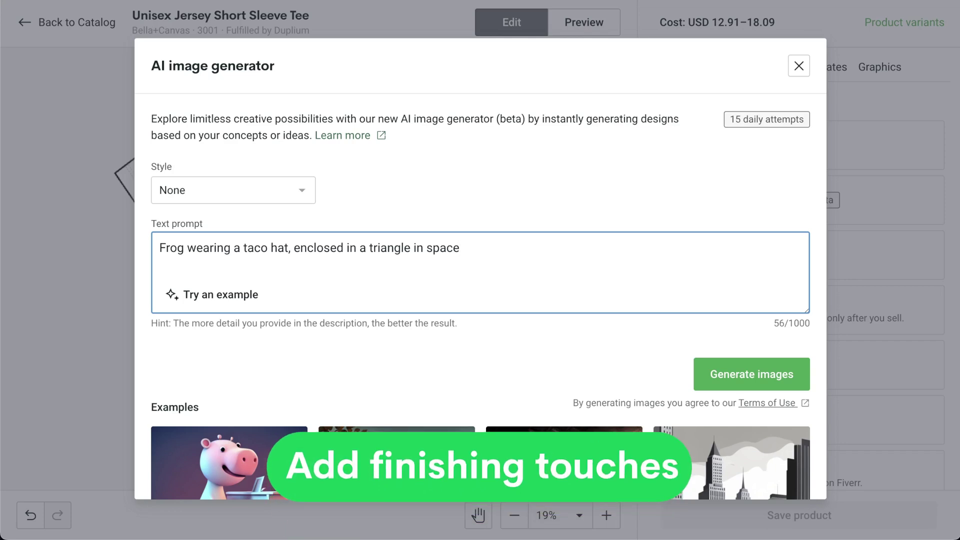
{"action": "type", "text": ", vintage"}
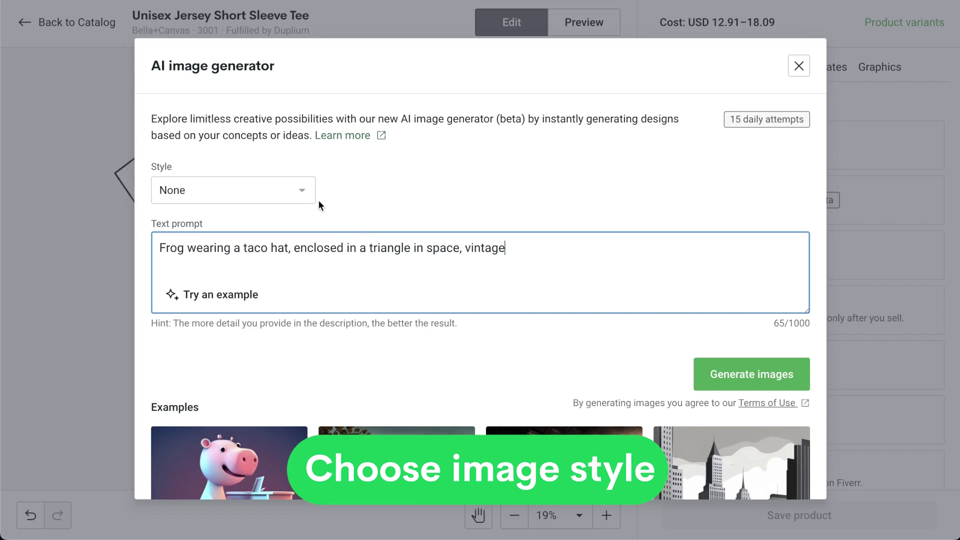
Step: Leave the style at None, append ', minimalism' to the frog prompt, and generate four images
{"action": "left_click", "coordinate": [304, 194]}
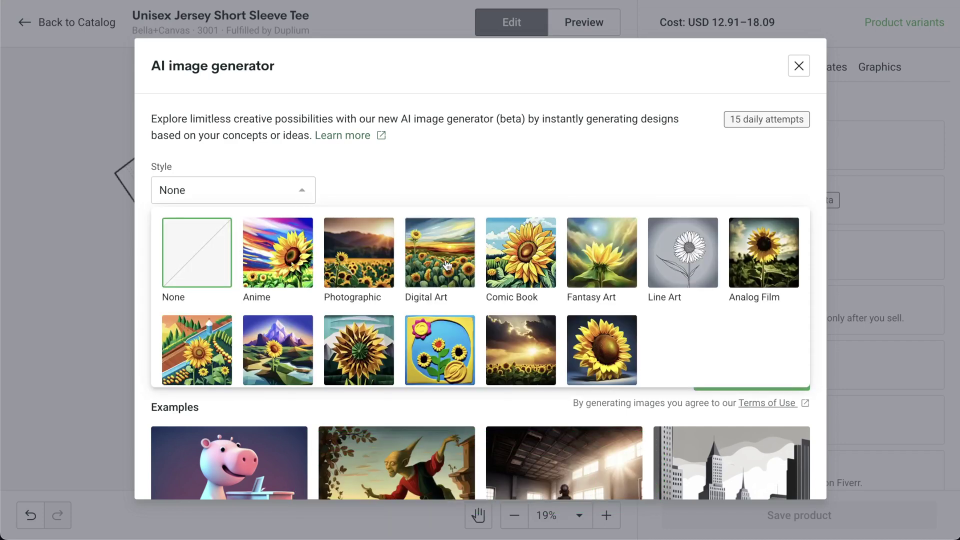
{"action": "scroll", "coordinate": [446, 264], "scroll_direction": "down", "scroll_amount": 1}
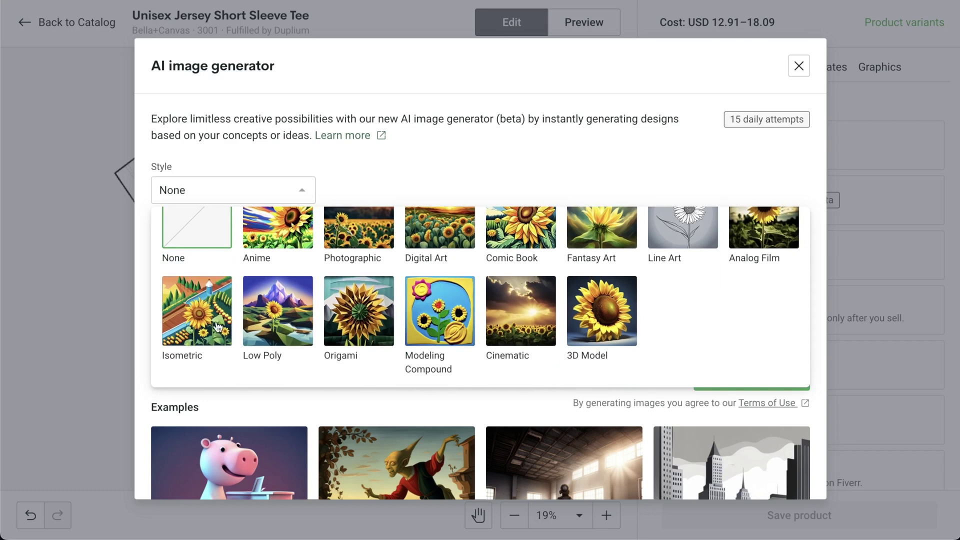
{"action": "scroll", "coordinate": [218, 327], "scroll_direction": "up", "scroll_amount": 1}
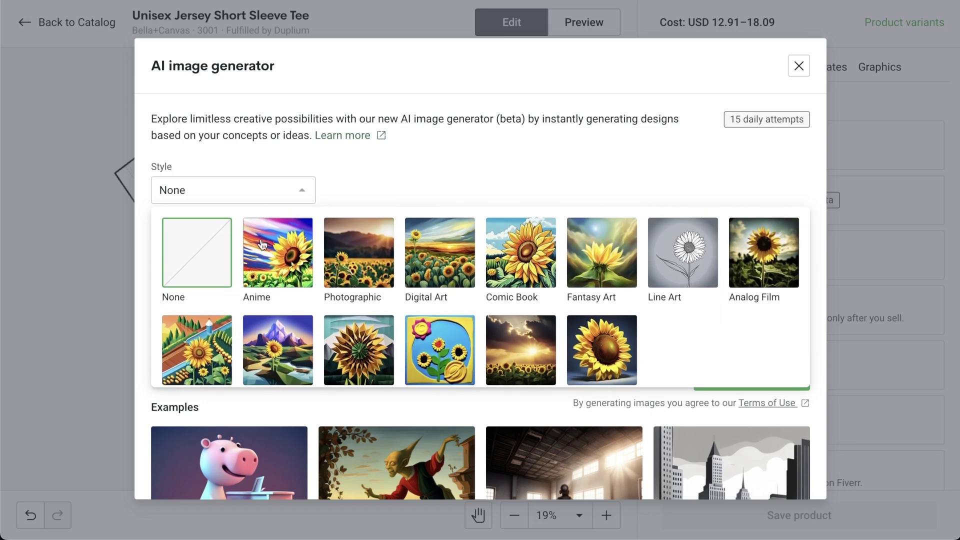
{"action": "left_click", "coordinate": [286, 200]}
{"action": "left_click", "coordinate": [519, 251]}
{"action": "type", "text": ", minimalism"}
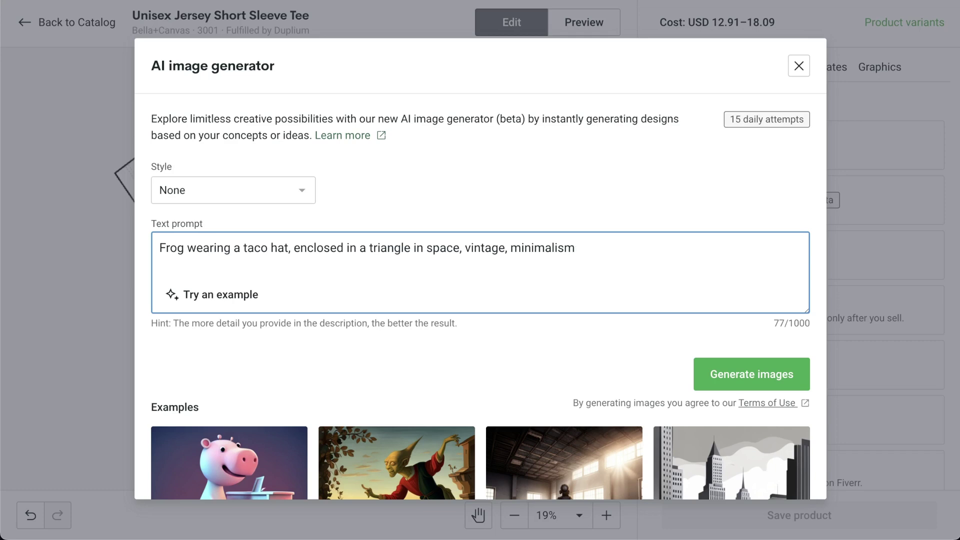
{"action": "left_click", "coordinate": [731, 385]}
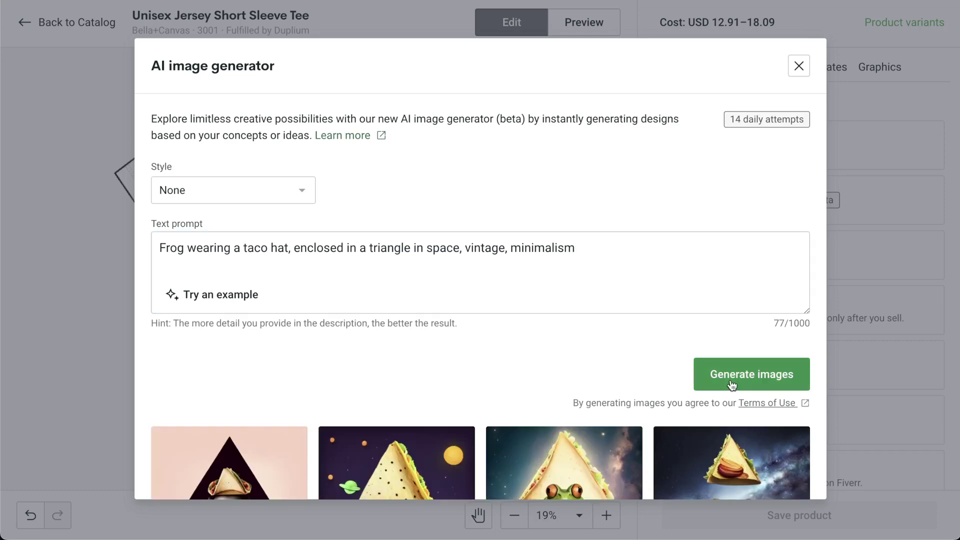
Step: Put the second frog-and-taco image, the planets version, on the tee front
{"action": "scroll", "coordinate": [732, 385], "scroll_direction": "down", "scroll_amount": 3}
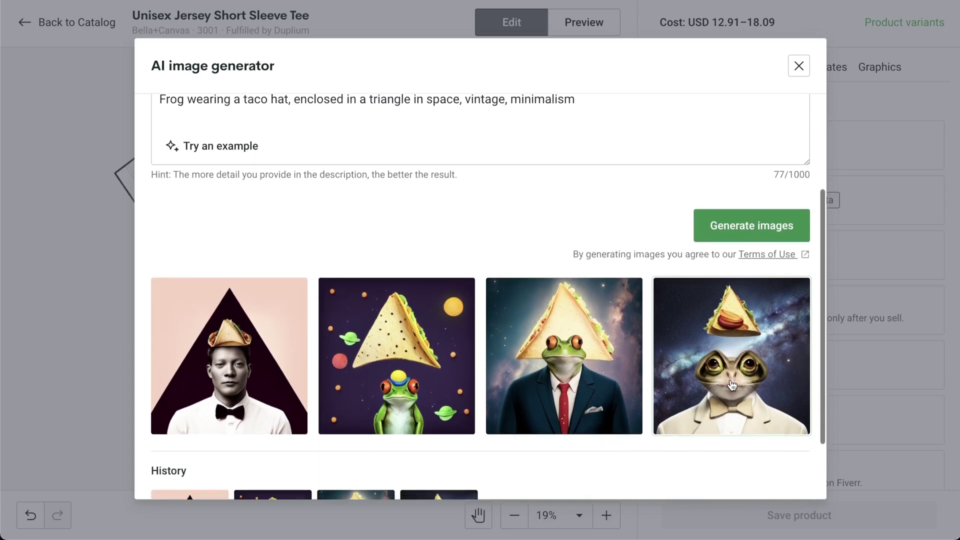
{"action": "scroll", "coordinate": [731, 384], "scroll_direction": "down", "scroll_amount": 1}
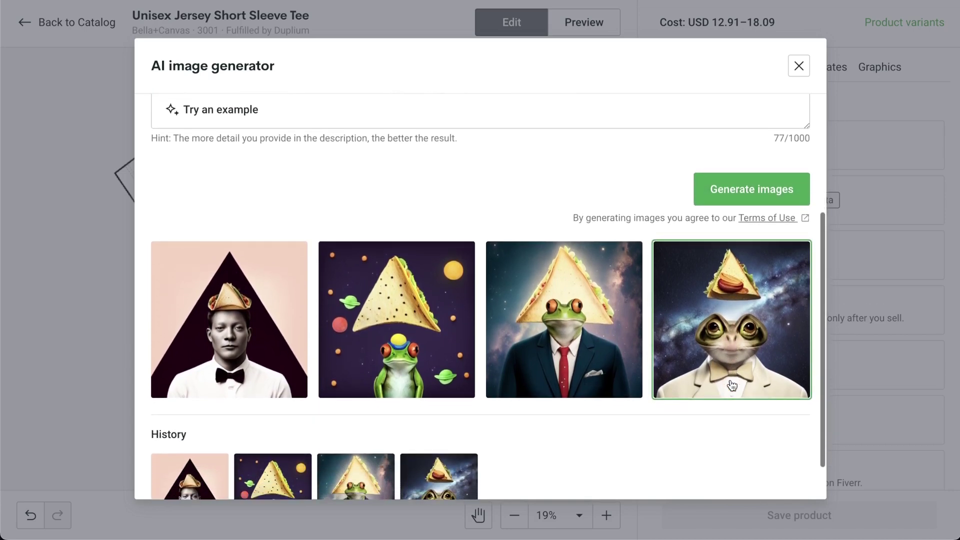
{"action": "scroll", "coordinate": [730, 385], "scroll_direction": "down", "scroll_amount": 1}
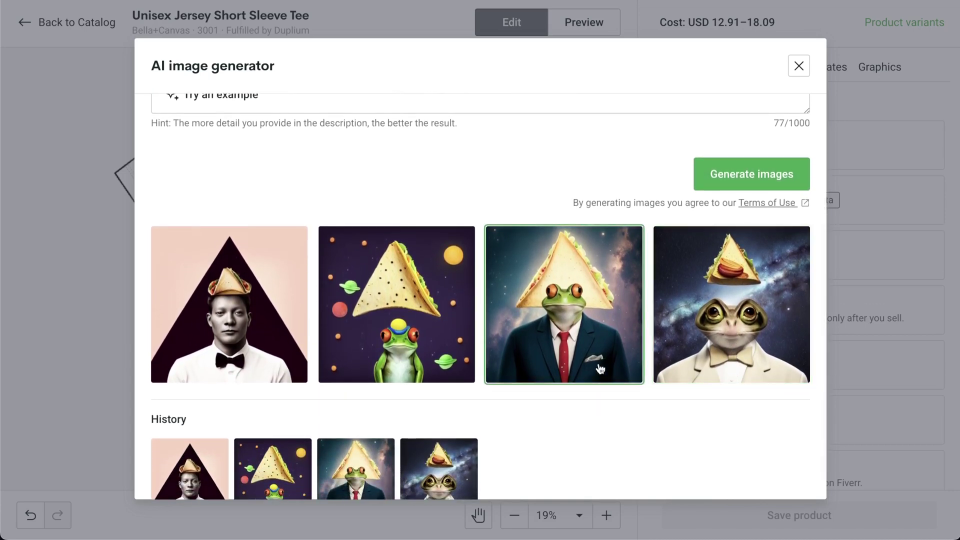
{"action": "left_click", "coordinate": [401, 356]}
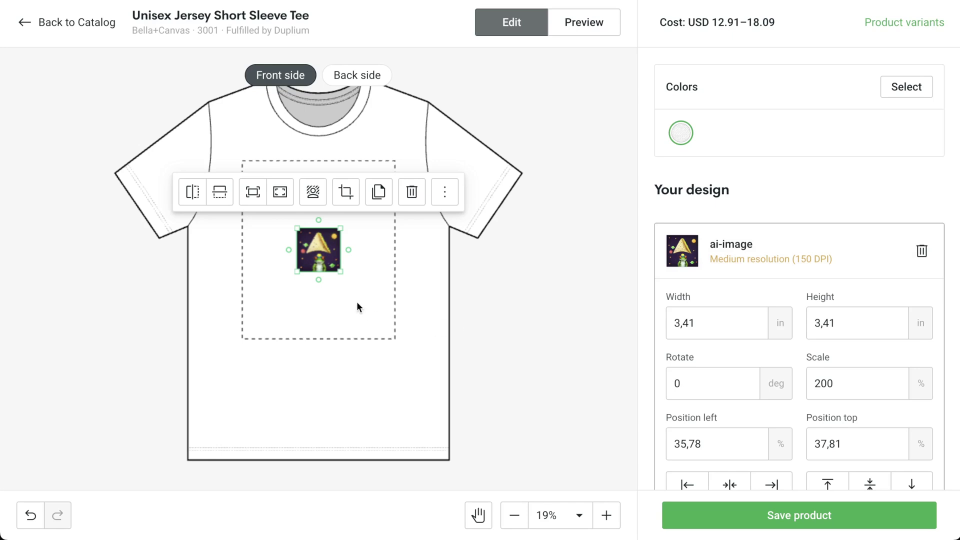
Step: Scale the frog image up to 9,67 × 9,67 in and move it to the print area's top
{"action": "left_click_drag", "start_coordinate": [341, 273], "coordinate": [415, 353]}
{"action": "left_click_drag", "start_coordinate": [368, 301], "coordinate": [330, 242]}
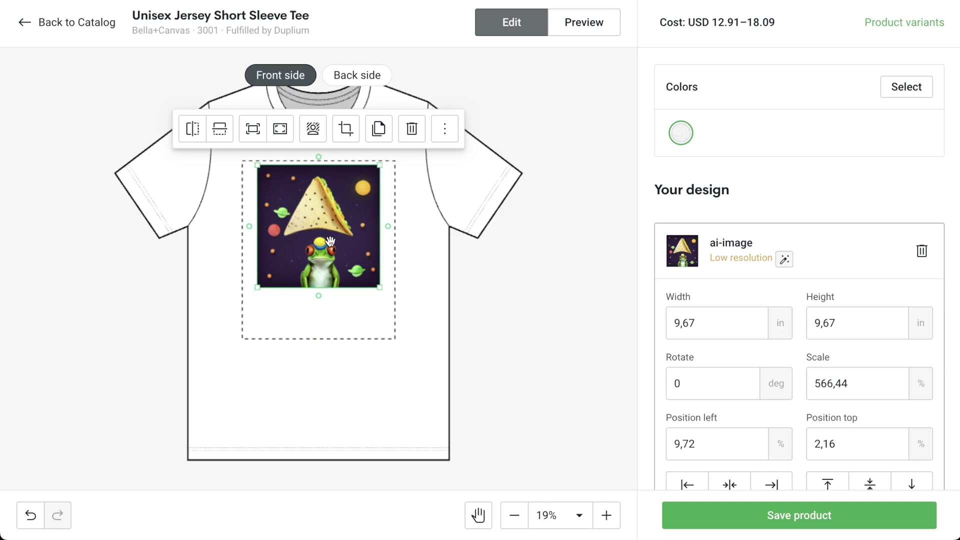
Step: Quick-remove the space background, touch up the yellow moon with the Erase and Restore brushes, and apply
{"action": "left_click", "coordinate": [314, 132]}
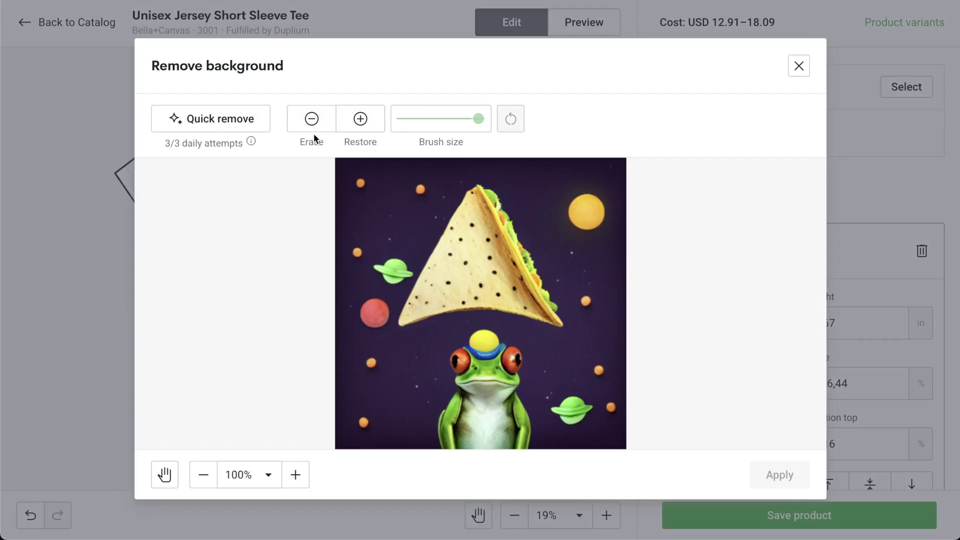
{"action": "left_click", "coordinate": [236, 121]}
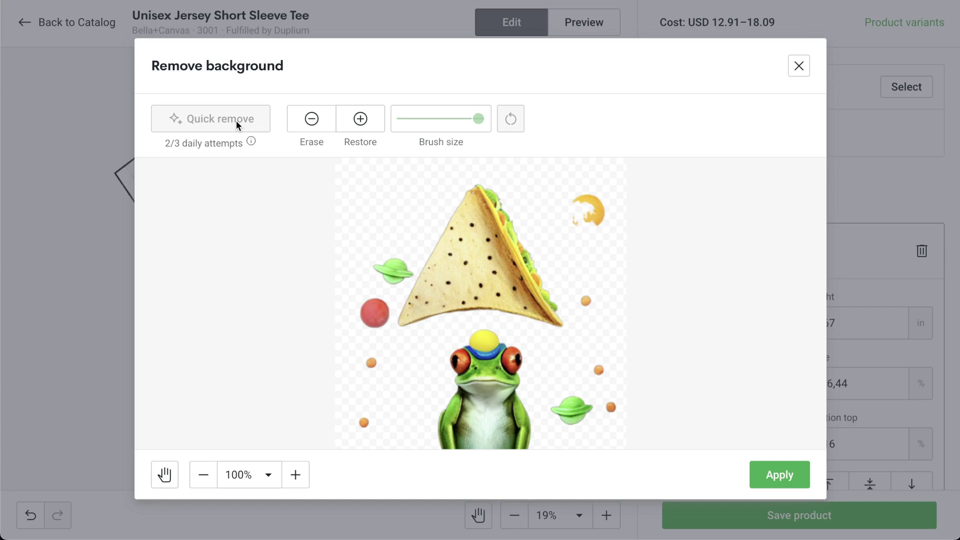
{"action": "left_click", "coordinate": [312, 120]}
{"action": "left_click_drag", "start_coordinate": [479, 119], "coordinate": [440, 118]}
{"action": "mouse_move", "coordinate": [583, 201]}
{"action": "left_mouse_down"}
{"action": "mouse_move", "coordinate": [581, 223]}
{"action": "mouse_move", "coordinate": [574, 211]}
{"action": "left_mouse_up"}
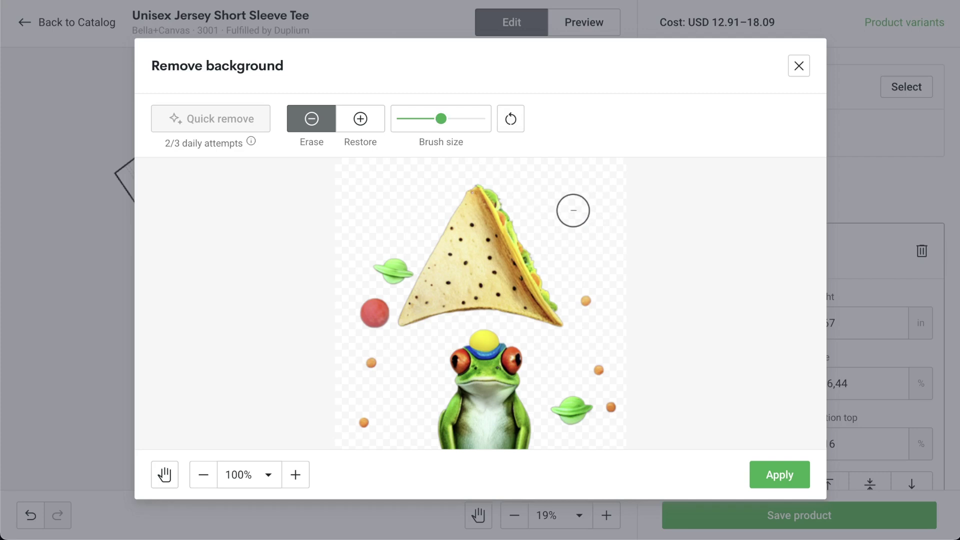
{"action": "left_click", "coordinate": [376, 125]}
{"action": "mouse_move", "coordinate": [587, 189]}
{"action": "left_mouse_down"}
{"action": "mouse_move", "coordinate": [576, 222]}
{"action": "mouse_move", "coordinate": [602, 221]}
{"action": "mouse_move", "coordinate": [593, 226]}
{"action": "mouse_move", "coordinate": [595, 203]}
{"action": "mouse_move", "coordinate": [570, 217]}
{"action": "left_mouse_up"}
{"action": "left_click", "coordinate": [311, 119]}
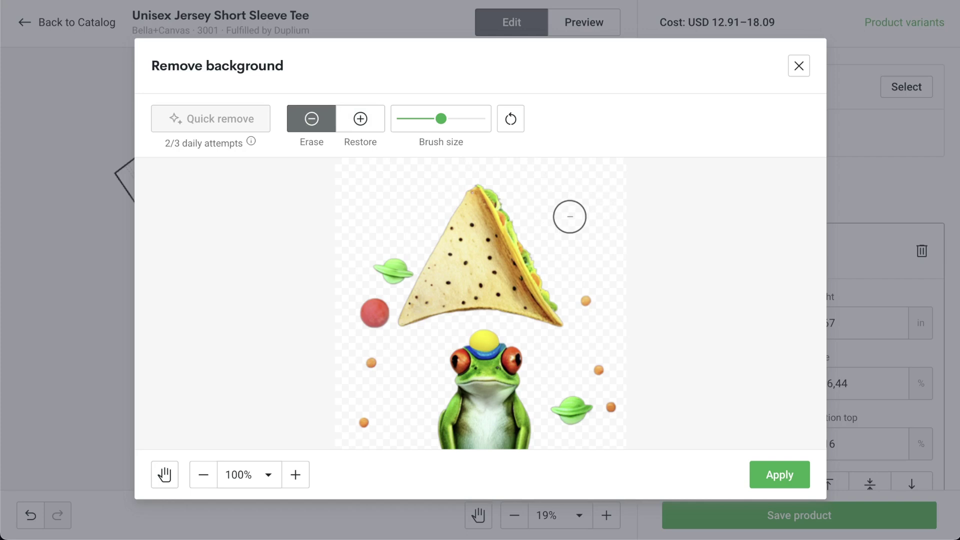
{"action": "left_click", "coordinate": [762, 475]}
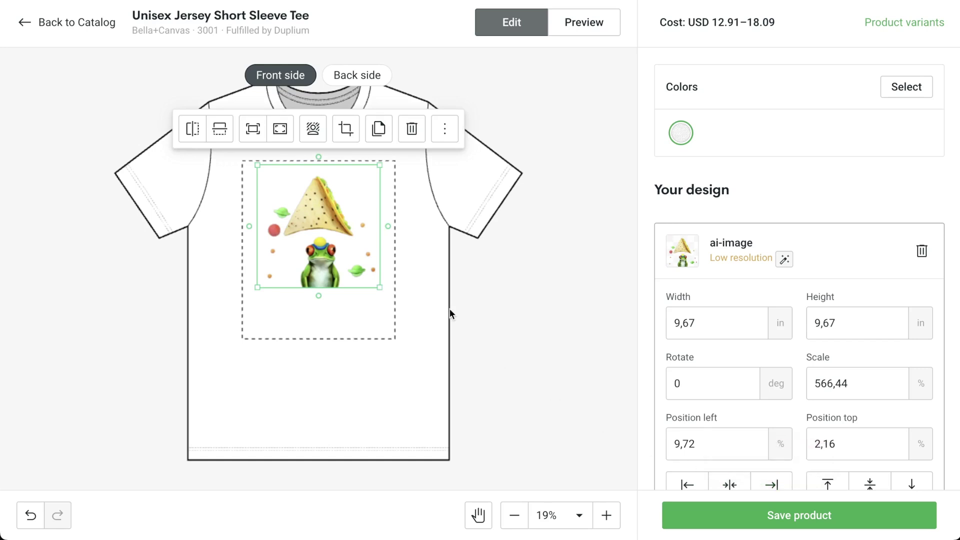
Step: Crop the top off the frog design on the tee
{"action": "left_click", "coordinate": [346, 130]}
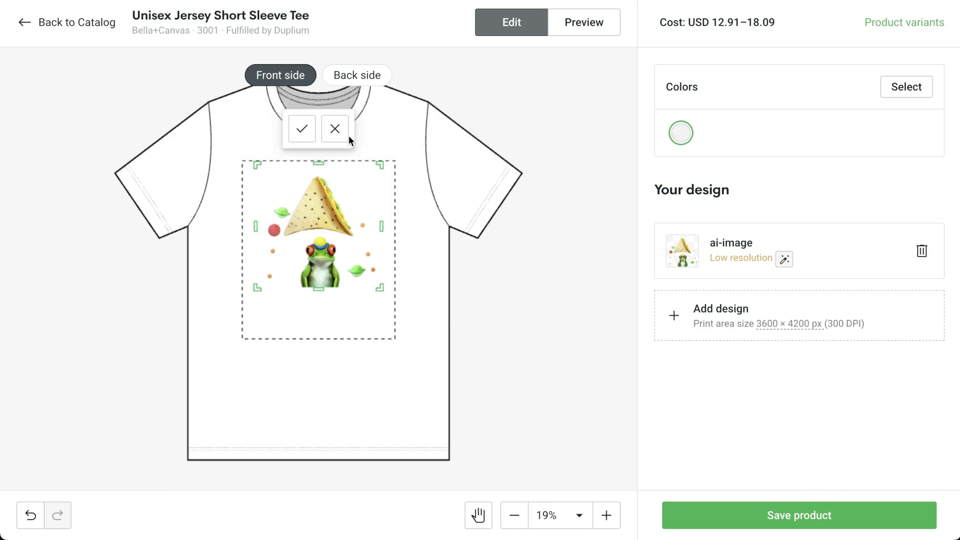
{"action": "mouse_move", "coordinate": [318, 163]}
{"action": "left_mouse_down"}
{"action": "mouse_move", "coordinate": [316, 206]}
{"action": "mouse_move", "coordinate": [319, 163]}
{"action": "left_mouse_up"}
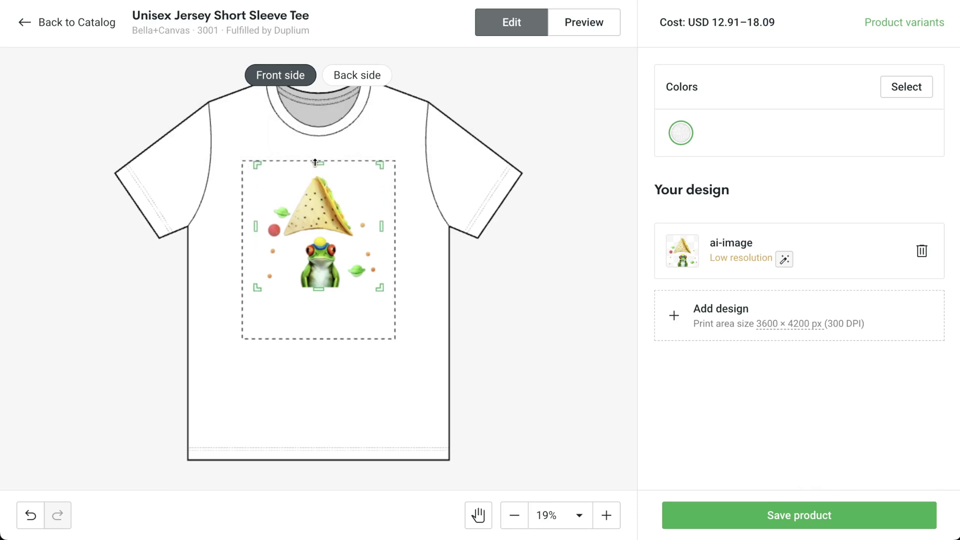
{"action": "left_click_drag", "start_coordinate": [259, 165], "coordinate": [278, 223]}
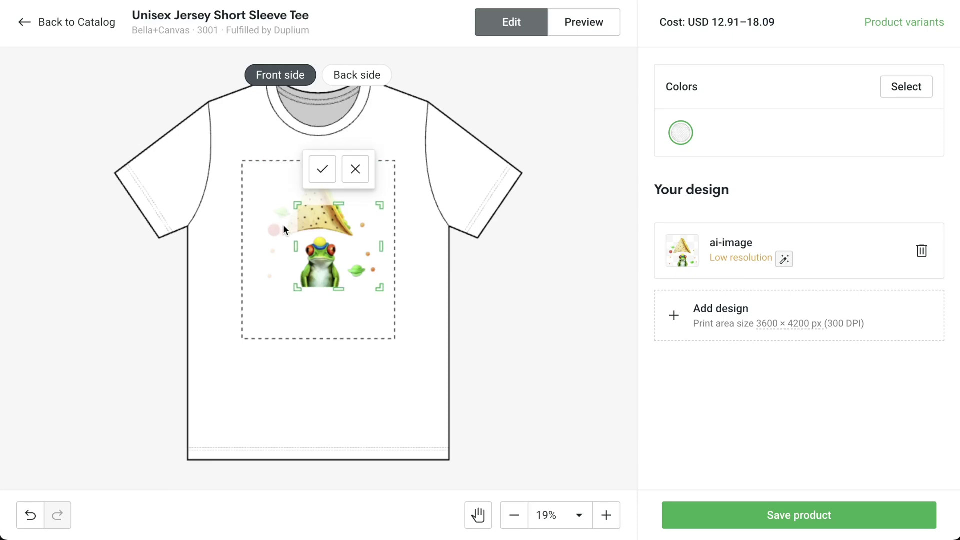
{"action": "key", "text": "Return"}
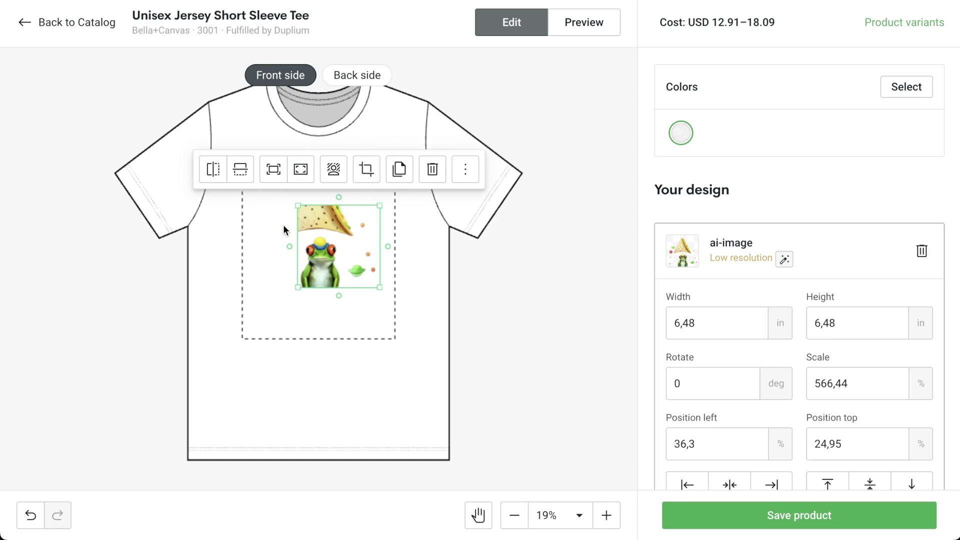
Step: For the 11oz Accent Coffee Mug, browse AI styles and begin the rainbow pattern prompt
{"action": "left_click", "coordinate": [293, 189]}
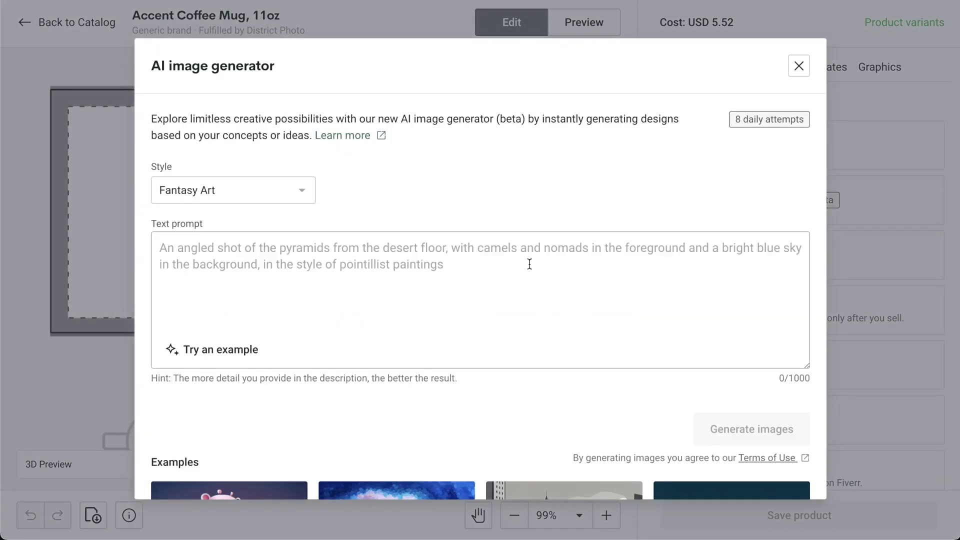
{"action": "left_click", "coordinate": [529, 264]}
{"action": "type", "text": "A rainbow patt"}
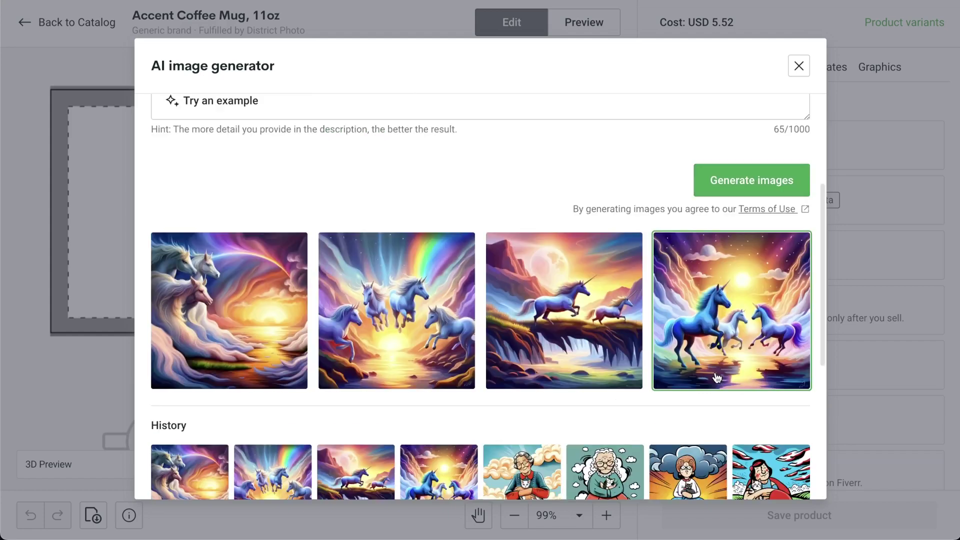
Step: Use the second unicorn image on the mug, then type the canvas prompt 'lake with a jumping fish on a sunset backgr'
{"action": "left_click", "coordinate": [584, 22]}
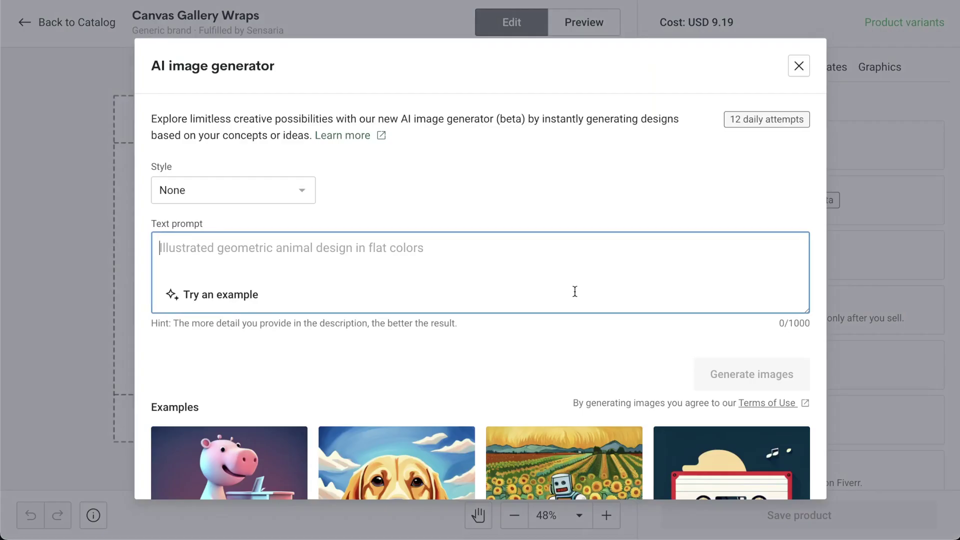
{"action": "type", "text": "lake "}
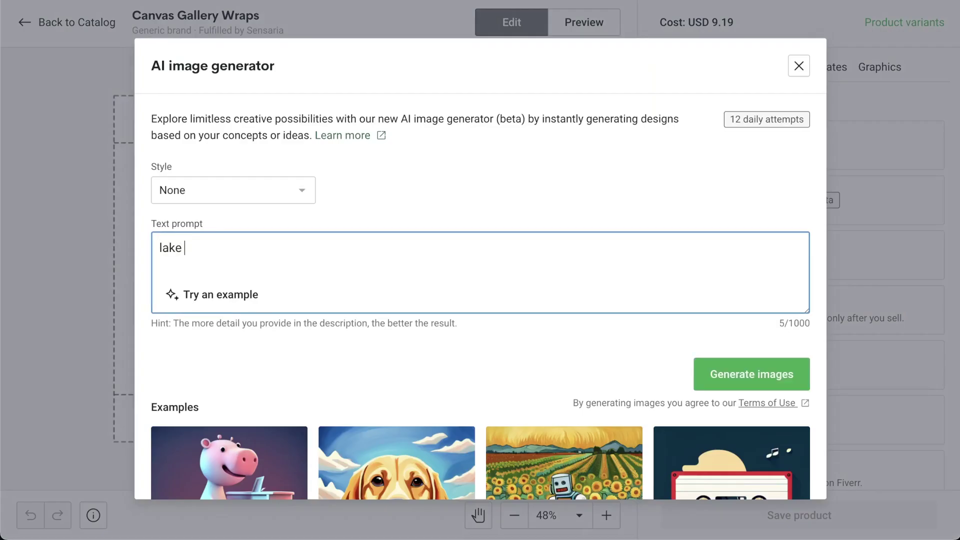
{"action": "type", "text": "with a jumping fish on a sun"}
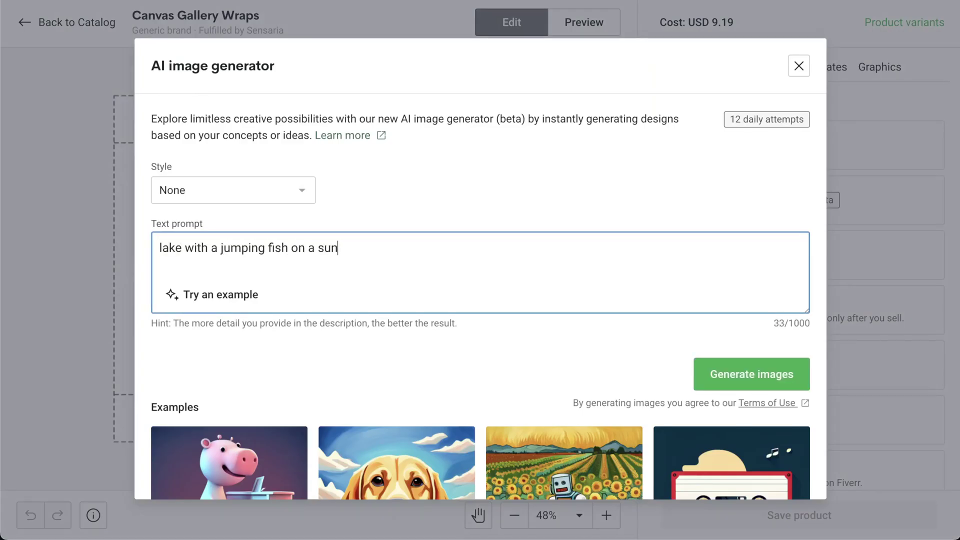
{"action": "type", "text": "set background, oil painting in Renaissance sty"}
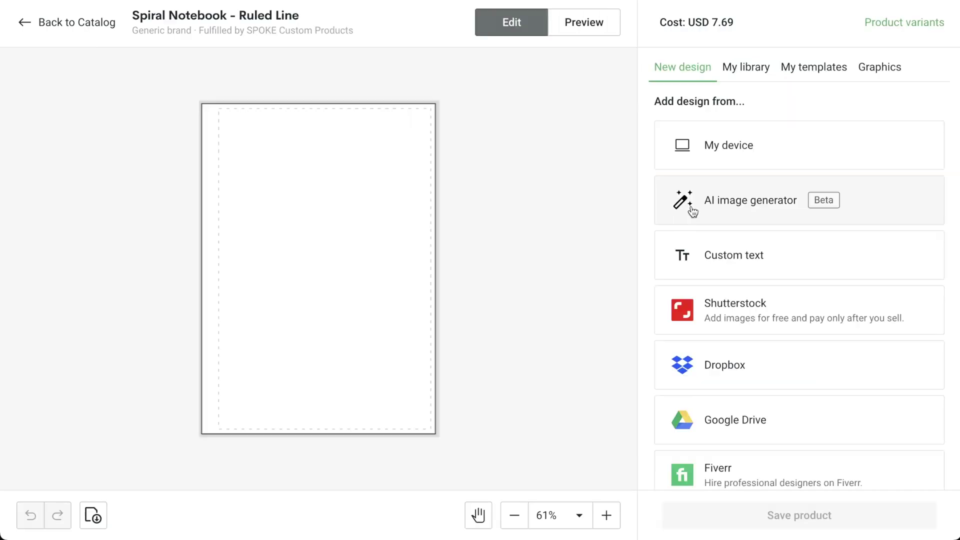
Step: Prompt a styled time-traveler notebook design, then the poster prompt 'like and subscribe buttons on a red and black b'
{"action": "left_click", "coordinate": [690, 200]}
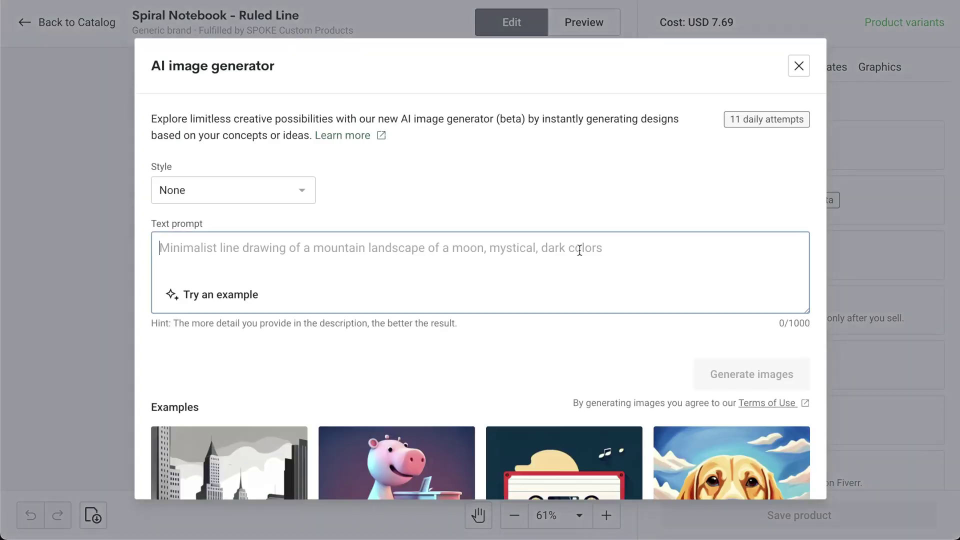
{"action": "type", "text": "time-traveler wearing a m"}
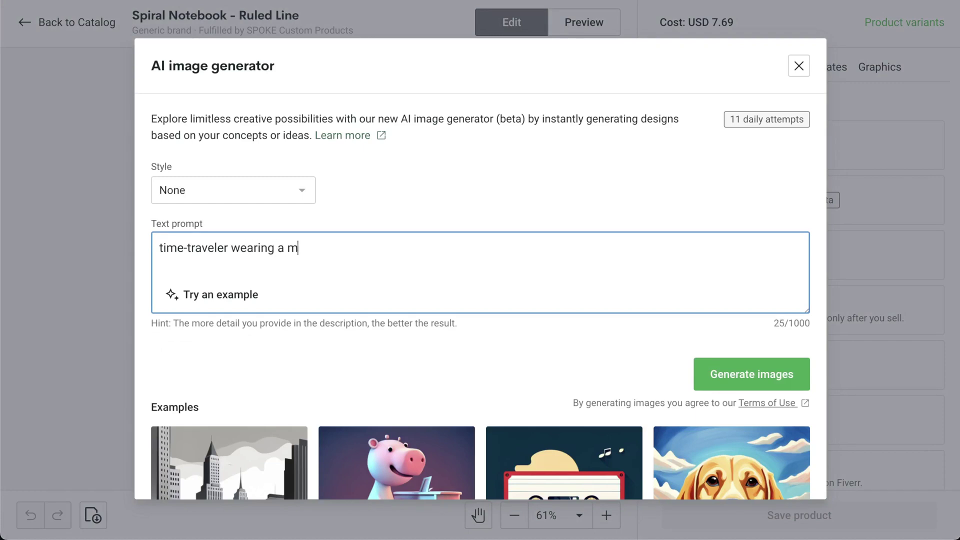
{"action": "type", "text": "ly-detailed"}
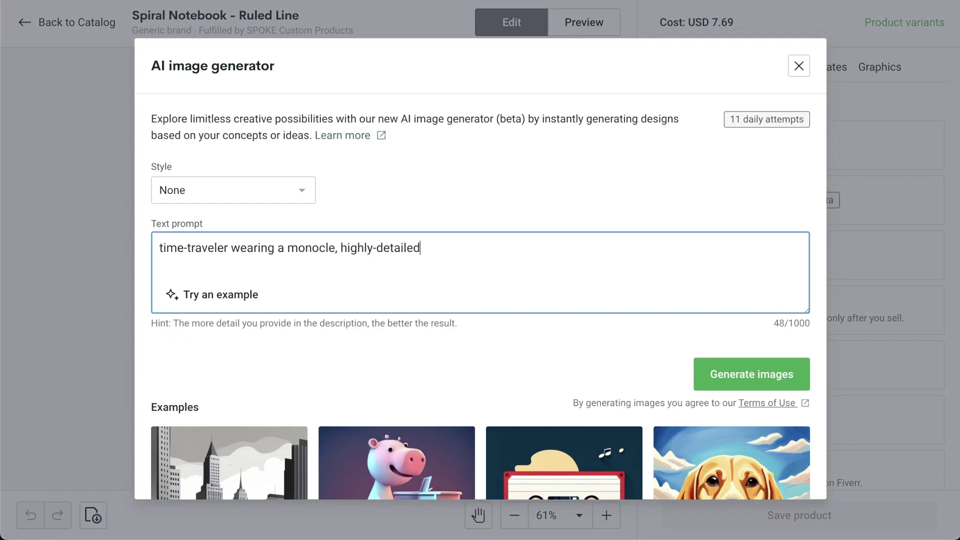
{"action": "left_click", "coordinate": [298, 198]}
{"action": "scroll", "coordinate": [350, 301], "scroll_direction": "down", "scroll_amount": 1}
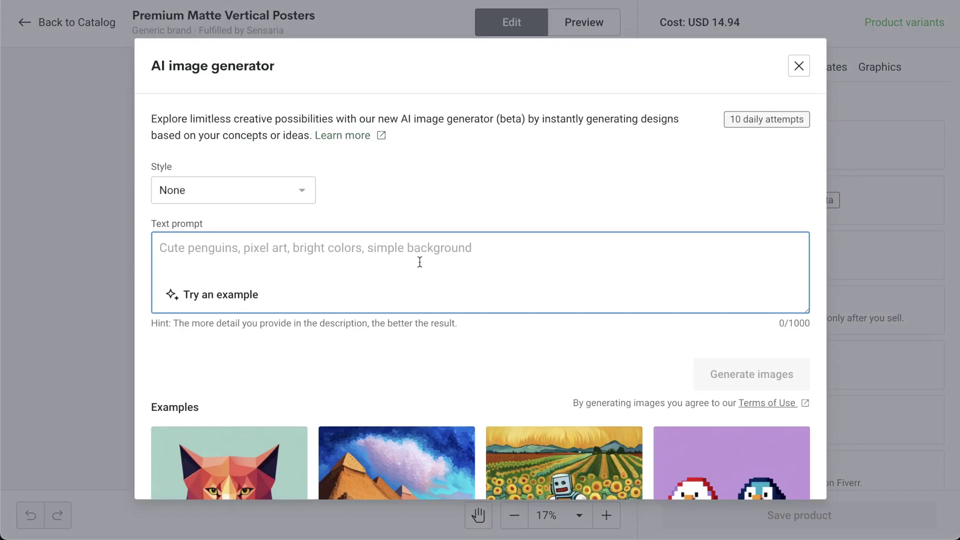
{"action": "type", "text": "like and subscribe buttons on a red and black b"}
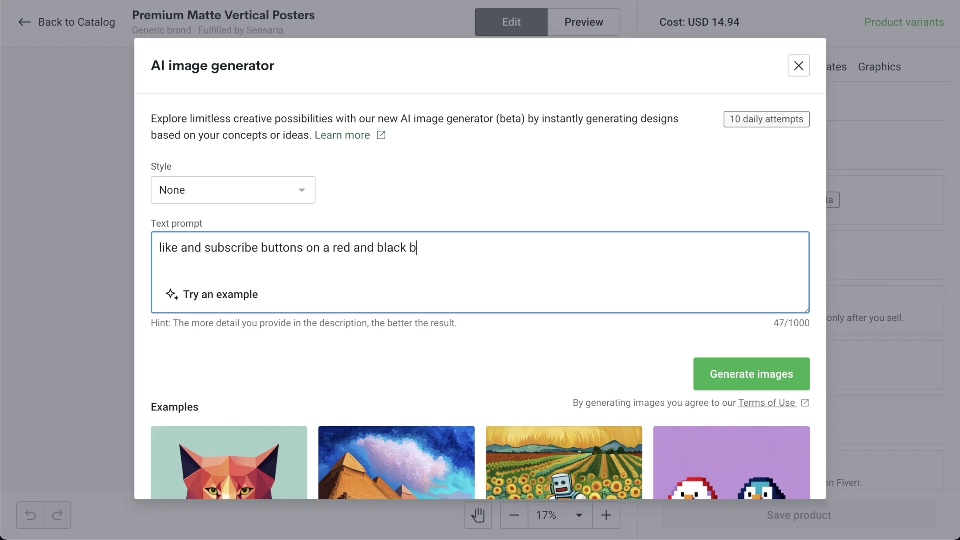